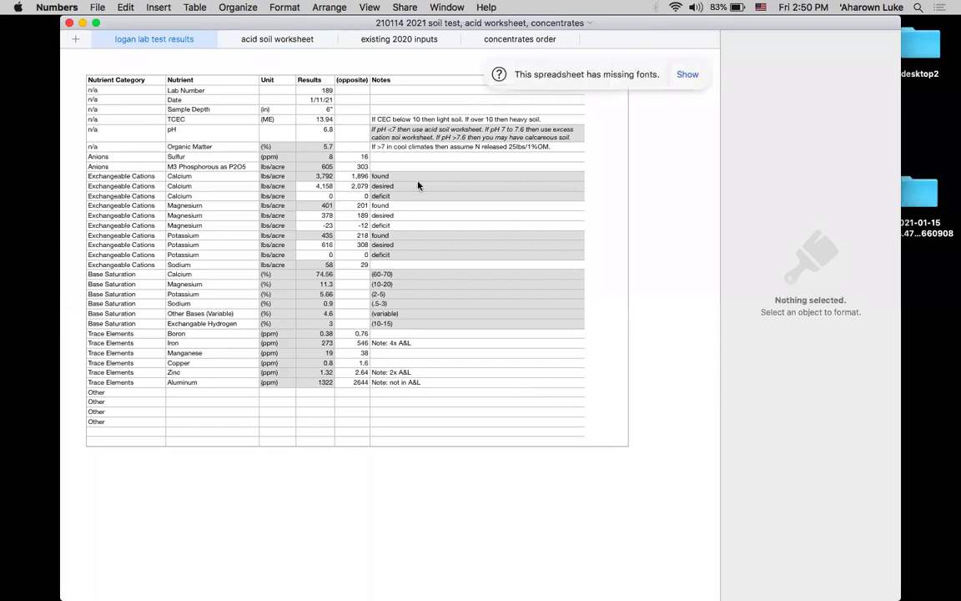
Show the lab test results sheet full screen without the format sidebar and at a larger zoom.
left_click(96, 23)
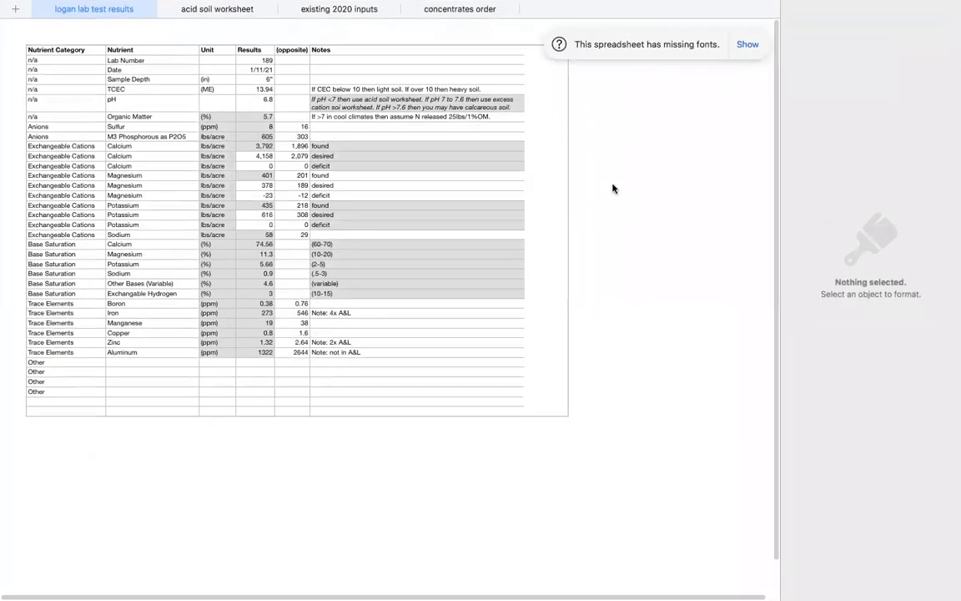
key("super+alt+i")
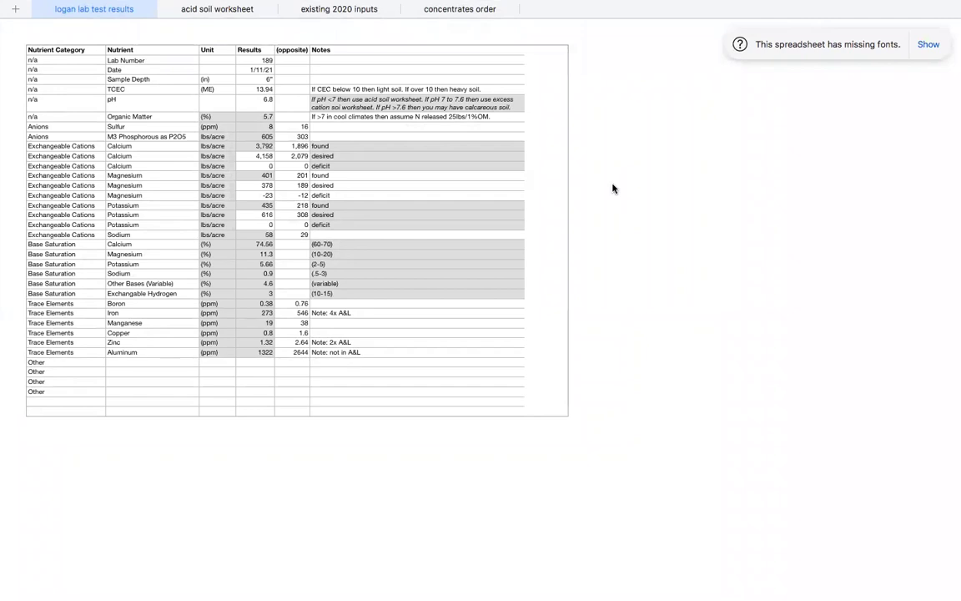
key("super+shift+period")
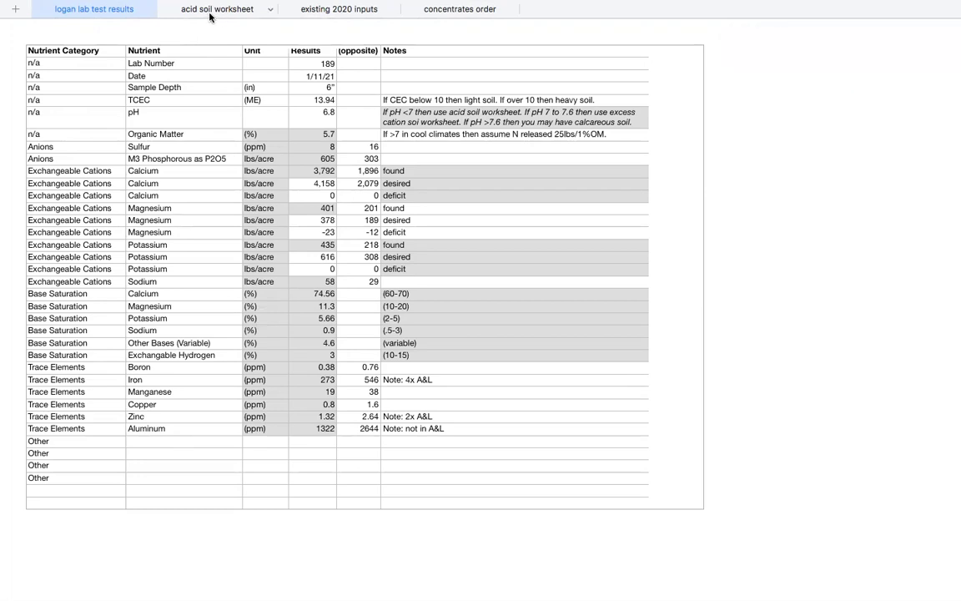
Look over the existing 2020 inputs and concentrates order sheets, and return to the lab test results in full screen.
mouse_move(17, 7)
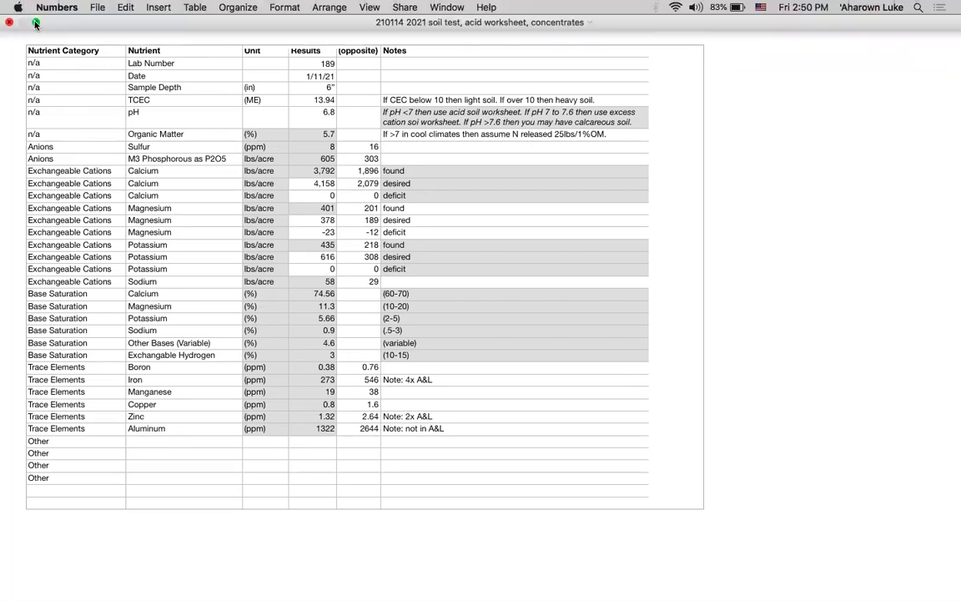
left_click(36, 22)
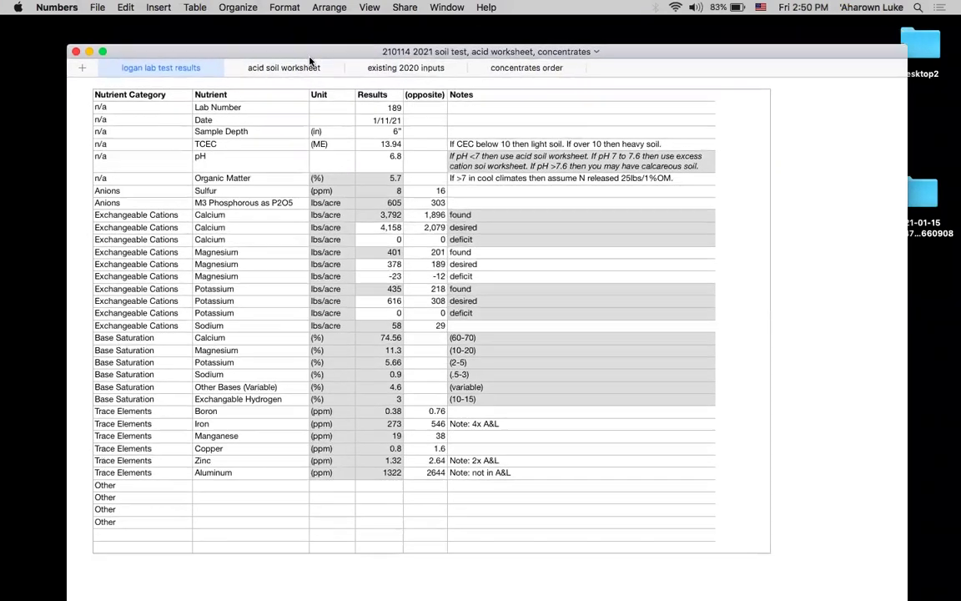
left_click_drag(309, 59, 316, 82)
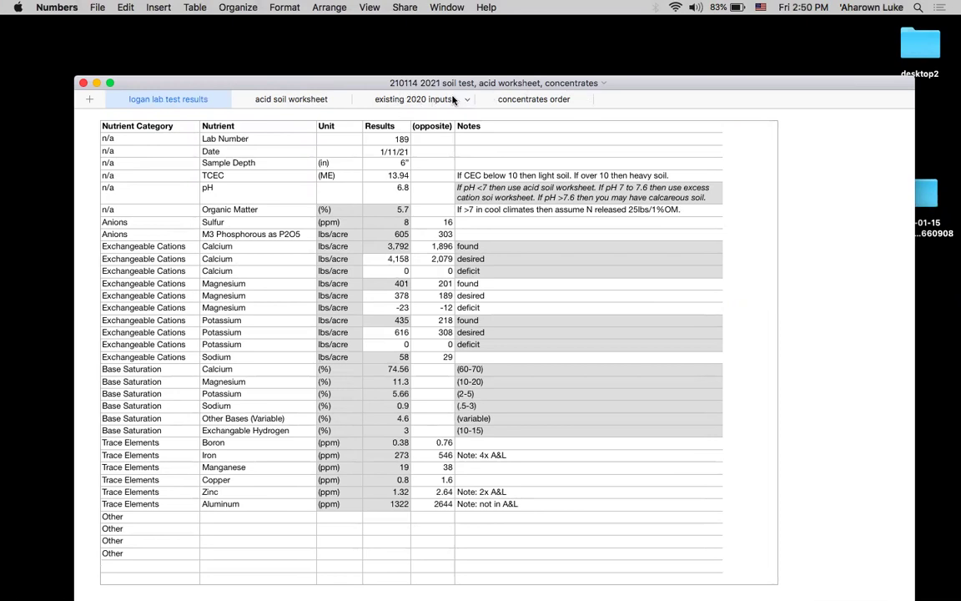
left_click(408, 99)
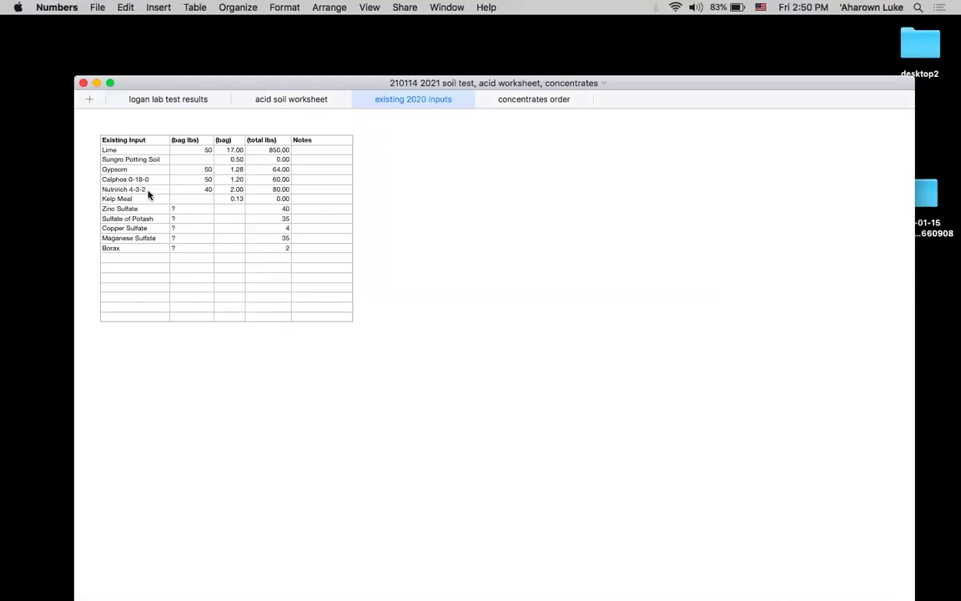
left_click(536, 101)
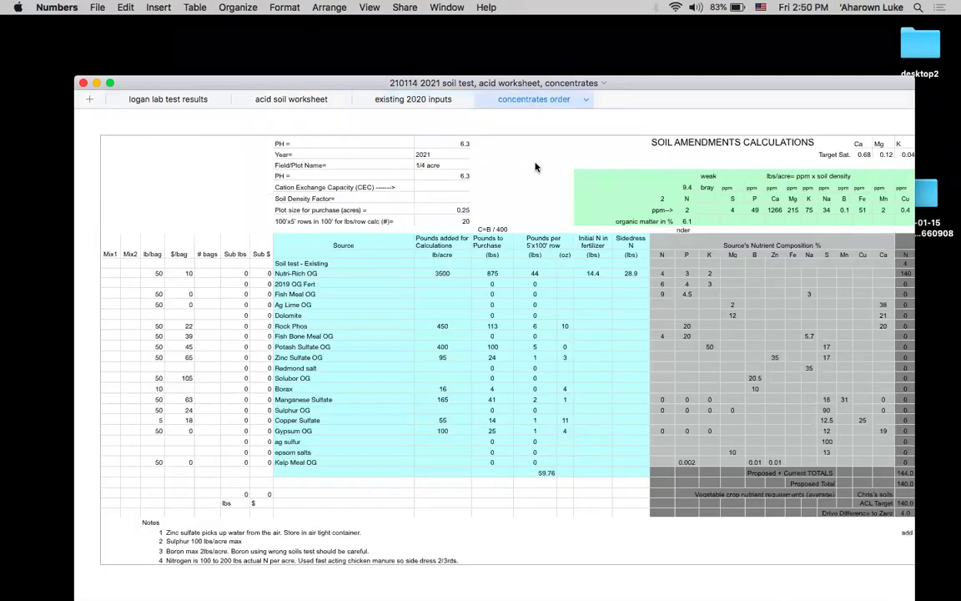
left_click(171, 98)
left_click(111, 84)
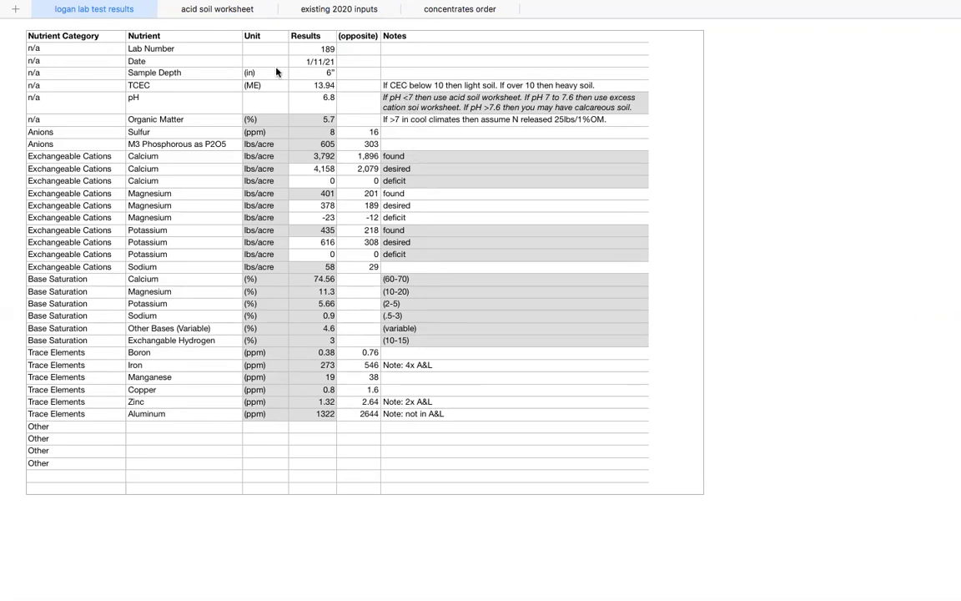
Enlarge the acid soil worksheet and examine the sulfur target instructions and the magnesium row's actual level and target.
left_click(200, 10)
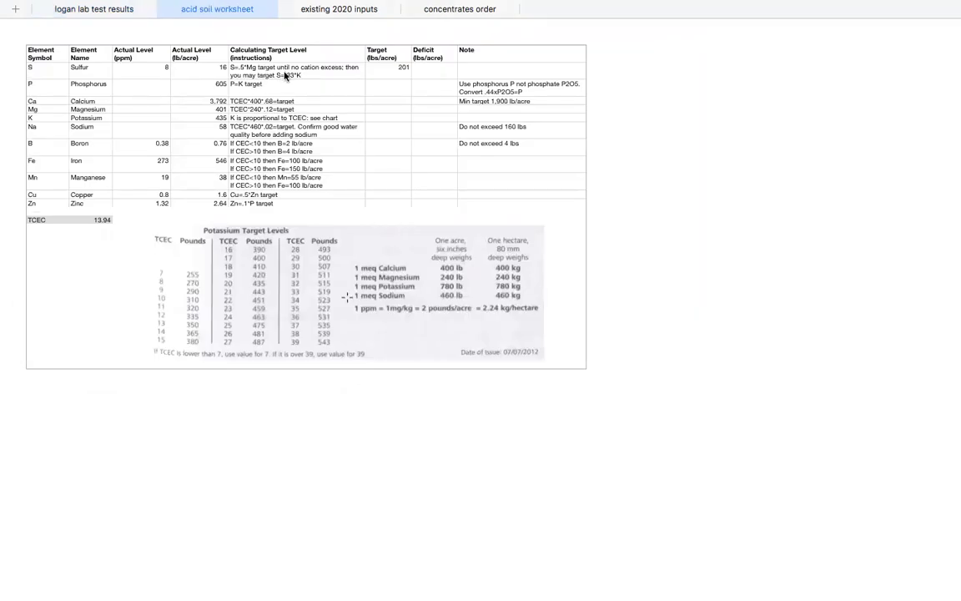
key("super+shift+period")
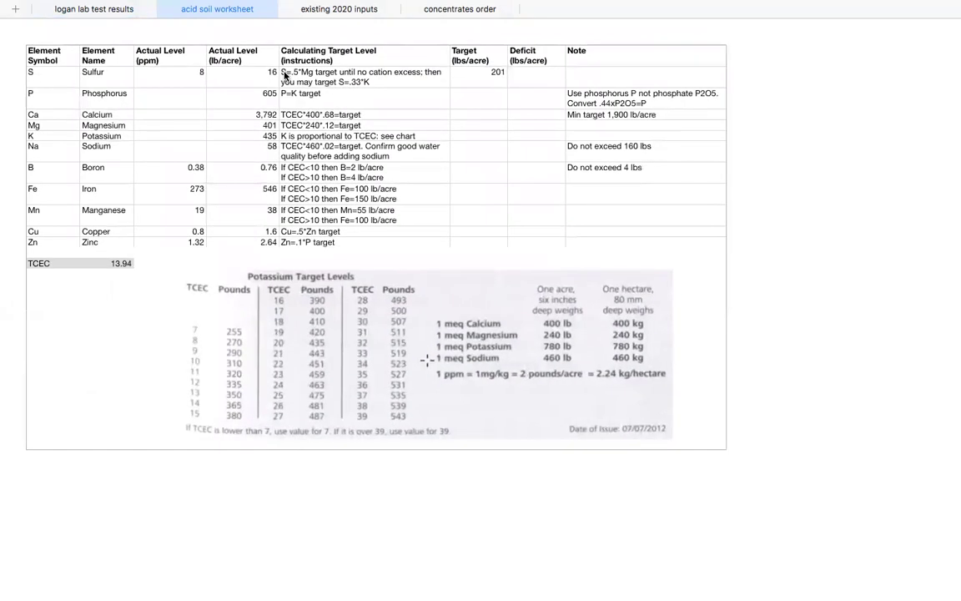
key("super+shift+period")
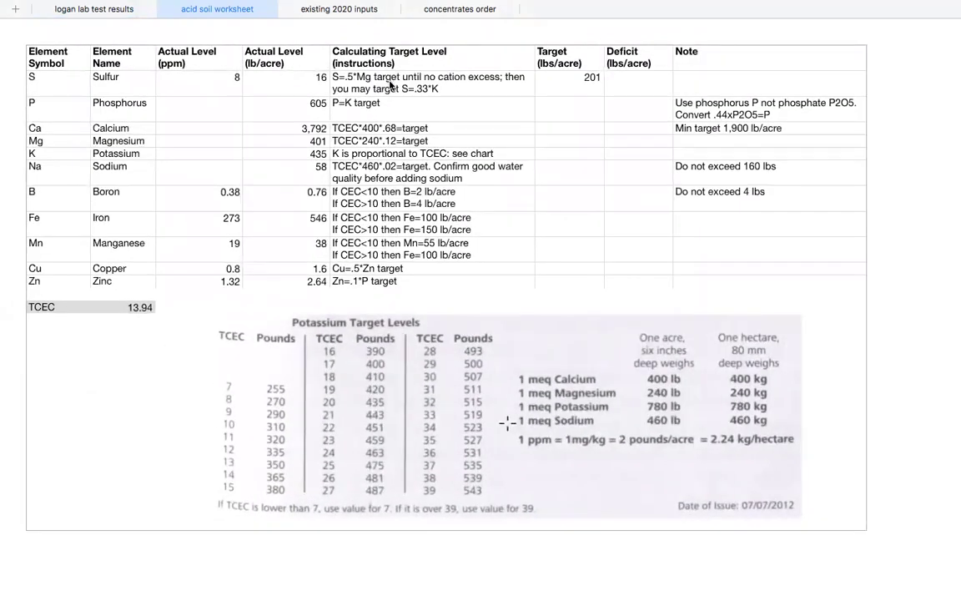
left_click(348, 80)
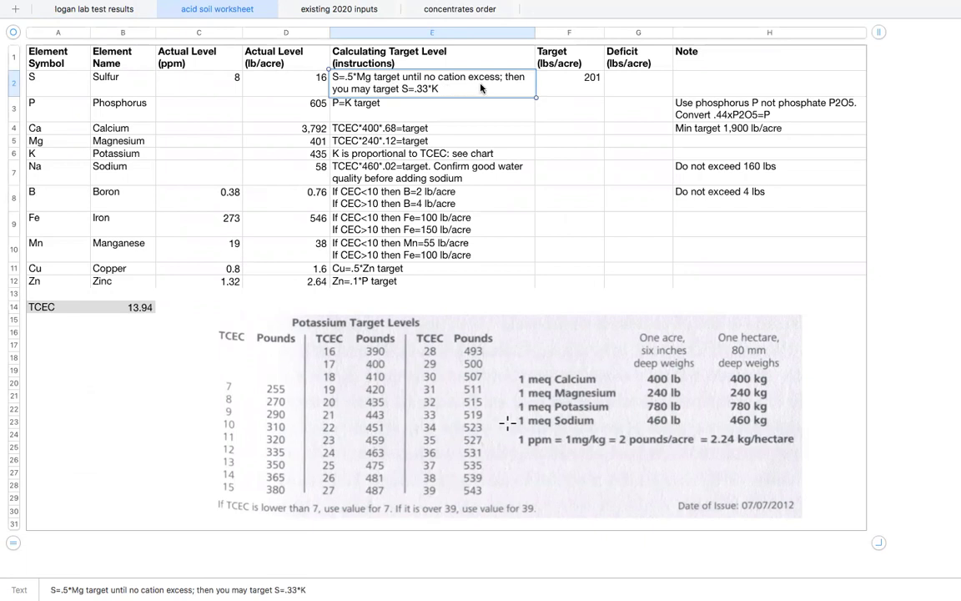
left_click(266, 143)
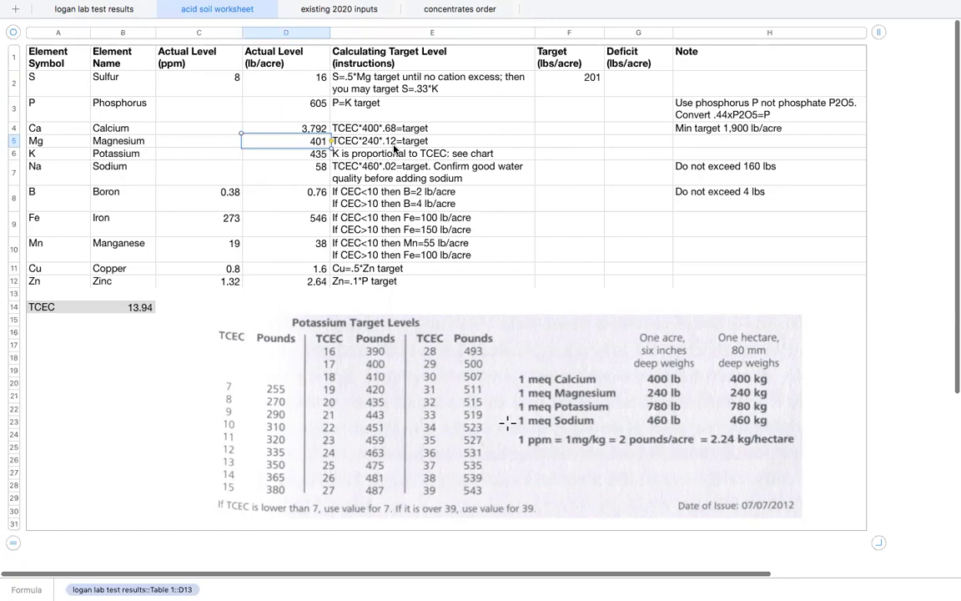
left_click(564, 143)
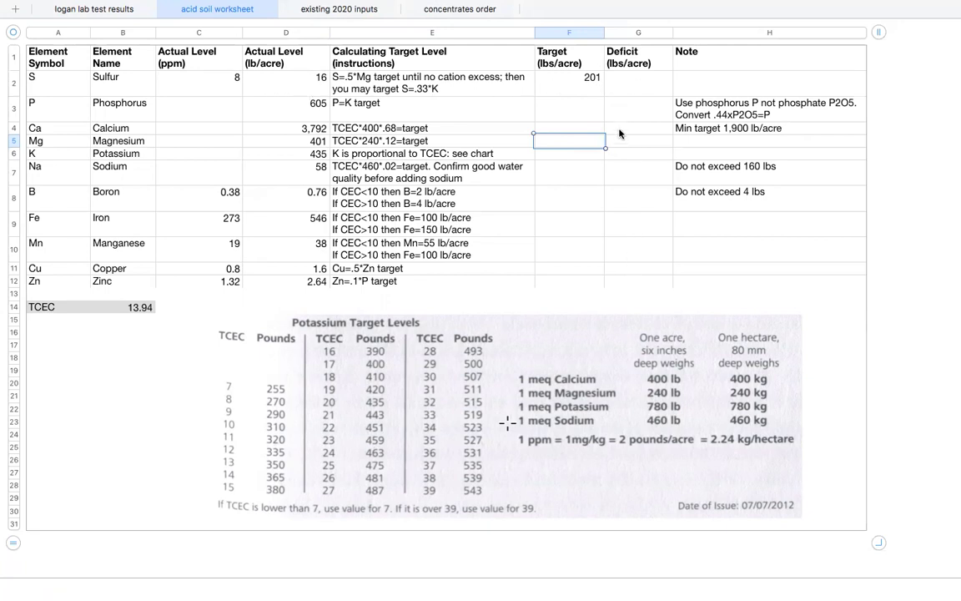
View the existing 2020 inputs sheet and bring up the concentrates order sheet in full screen.
left_click(333, 10)
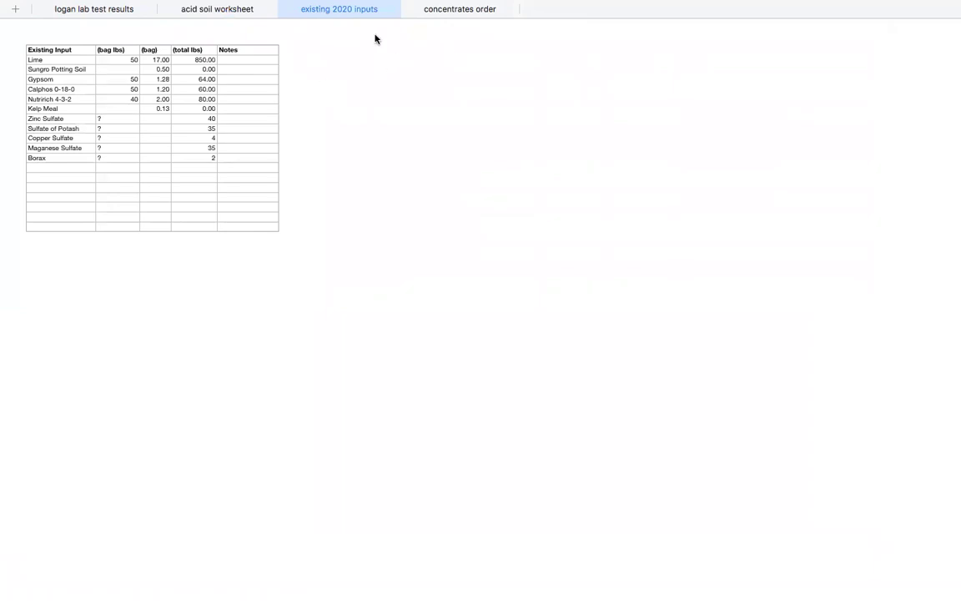
mouse_move(7, 5)
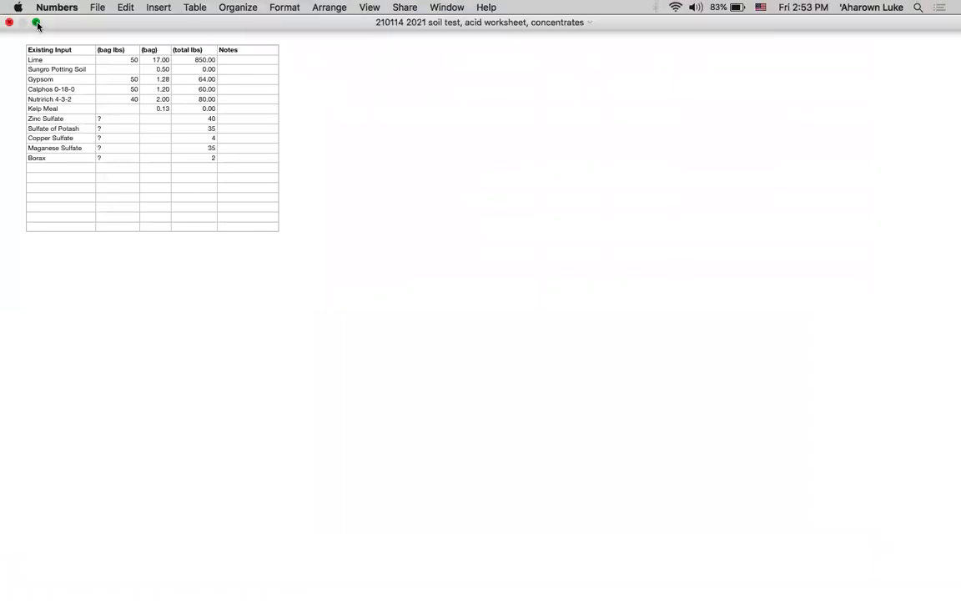
left_click(36, 23)
left_click(505, 107)
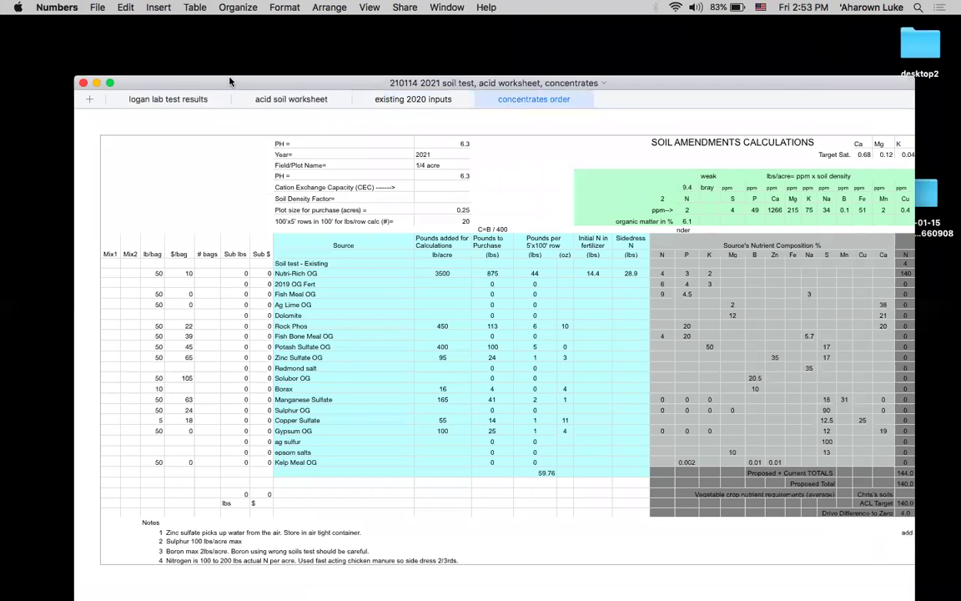
left_click(109, 83)
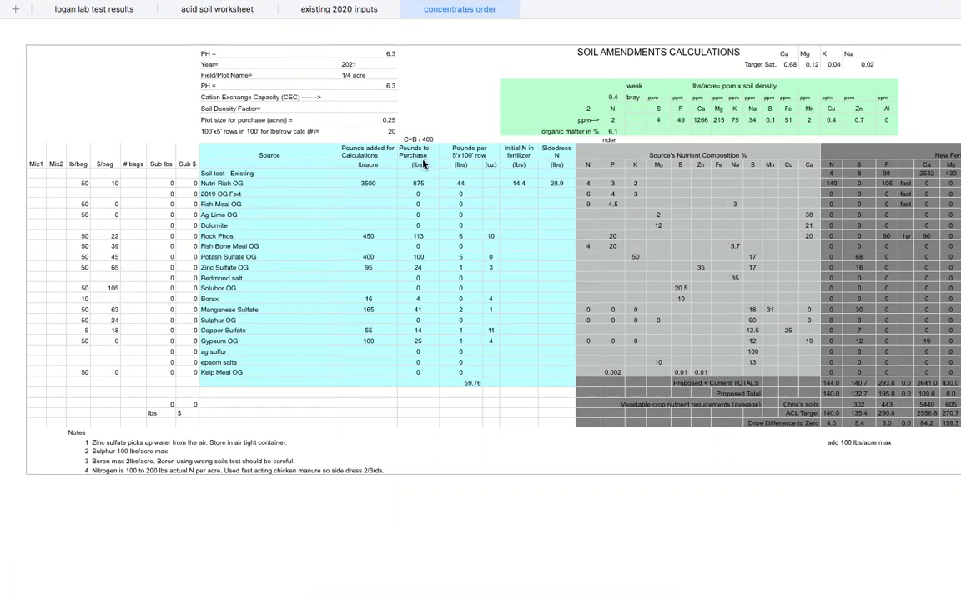
Examine the ACL Target row of the New Fertilizer Mix section from nitrogen across to manganese.
scroll(546, 245, "right", 10)
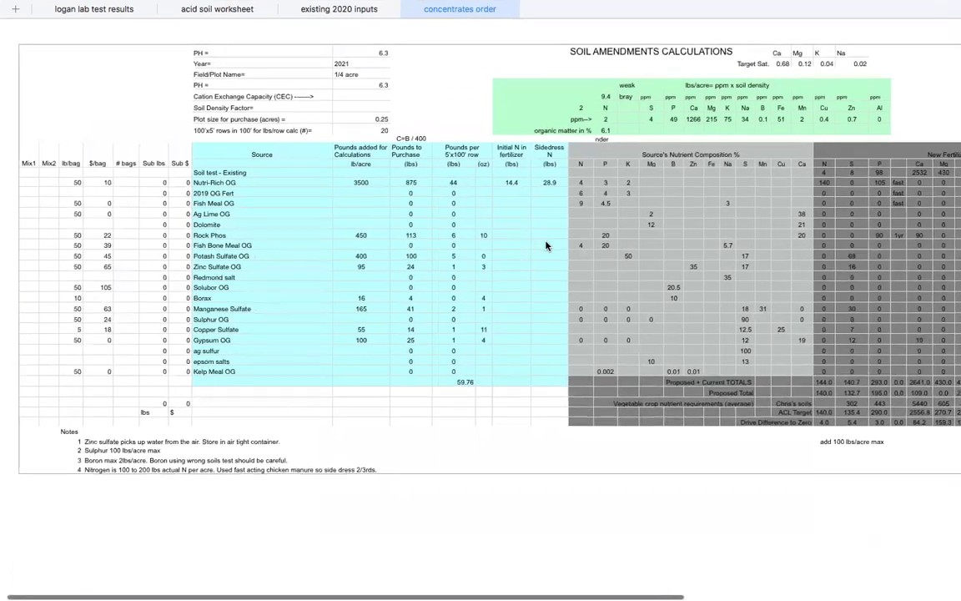
scroll(546, 245, "right", 5)
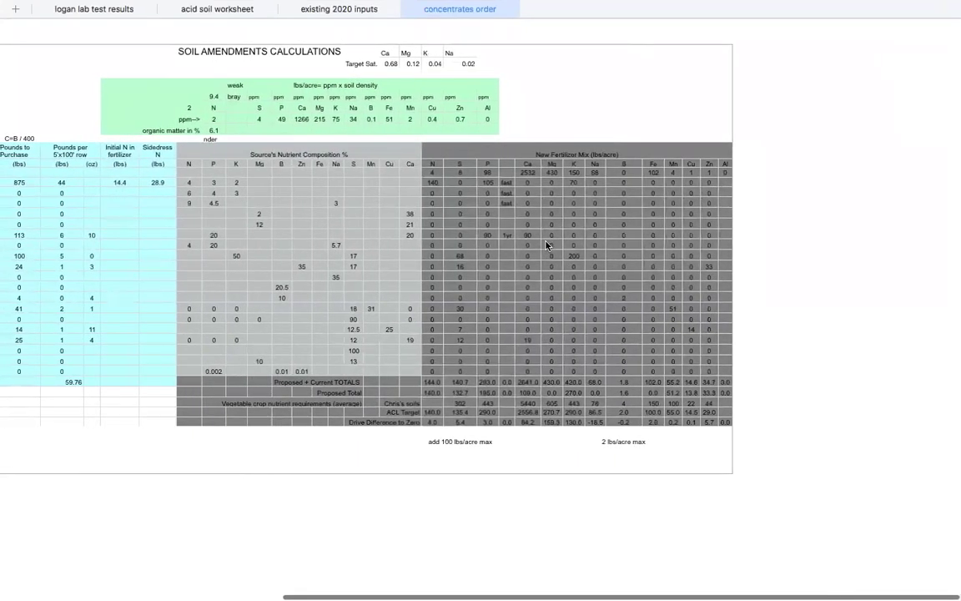
left_click(415, 412)
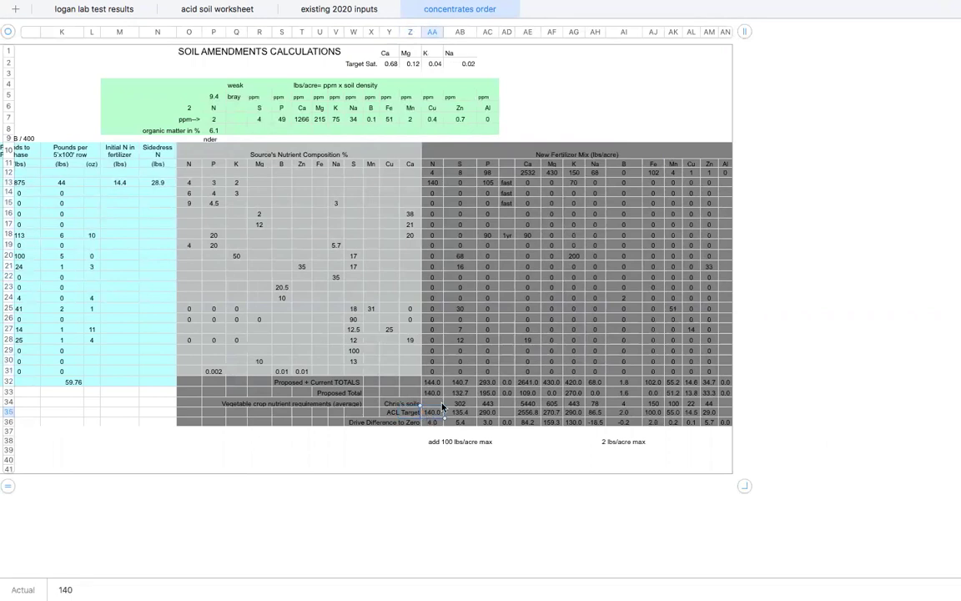
mouse_move(953, 7)
key("Right")
key("Right")
key("Right")
key("Right")
key("Right")
key("Right")
key("Right")
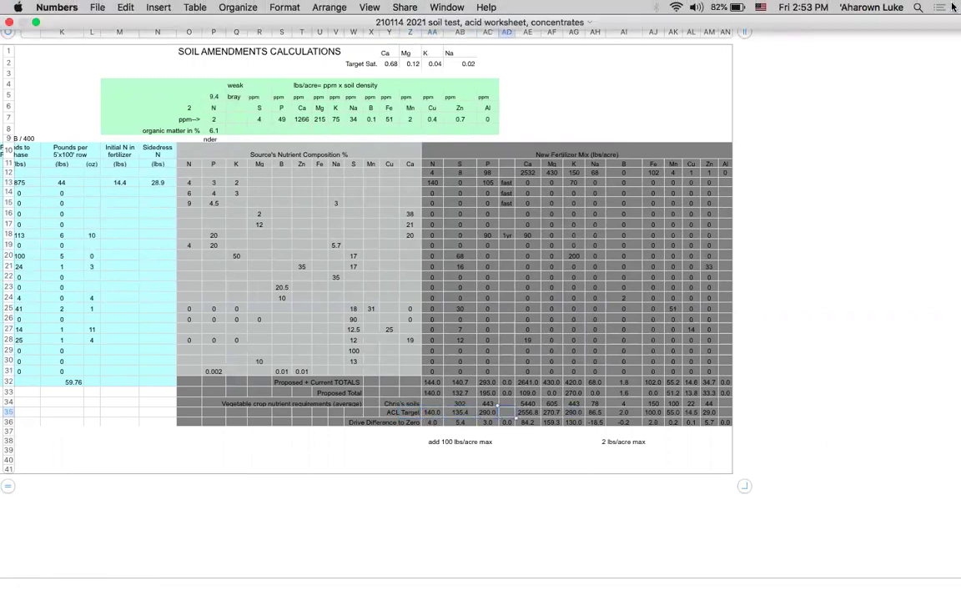
key("Right")
key("Right")
key("Right")
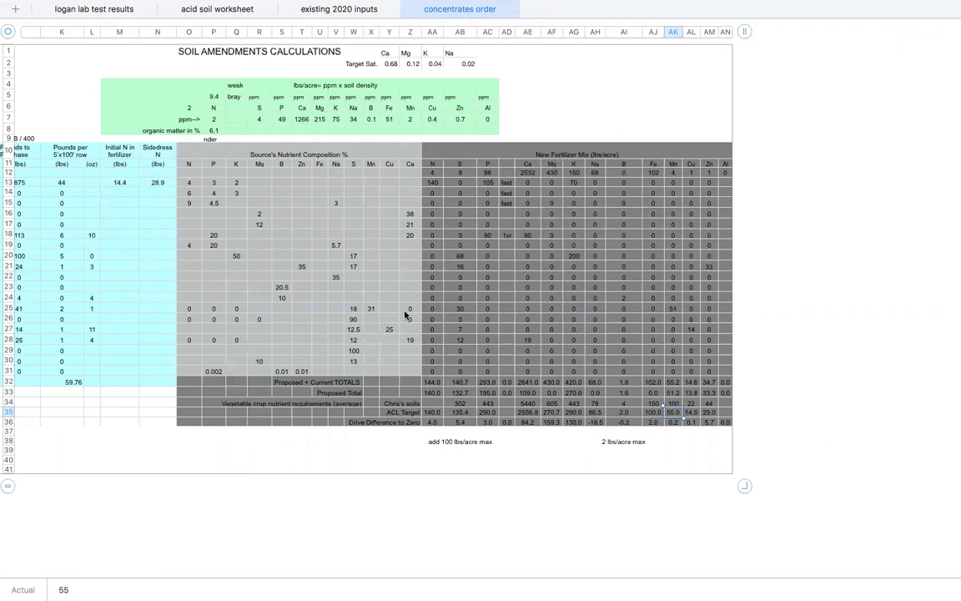
Enter 1 lb/acre as the pounds added for calculations in the 2019 OG Fert row.
scroll(386, 321, "left", 3)
scroll(387, 321, "left", 3)
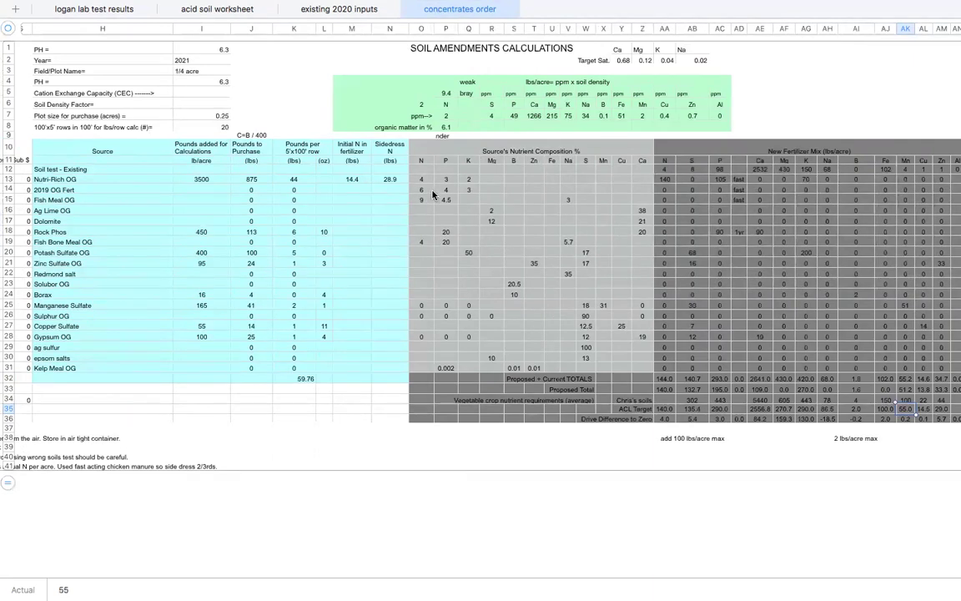
left_click(7, 190)
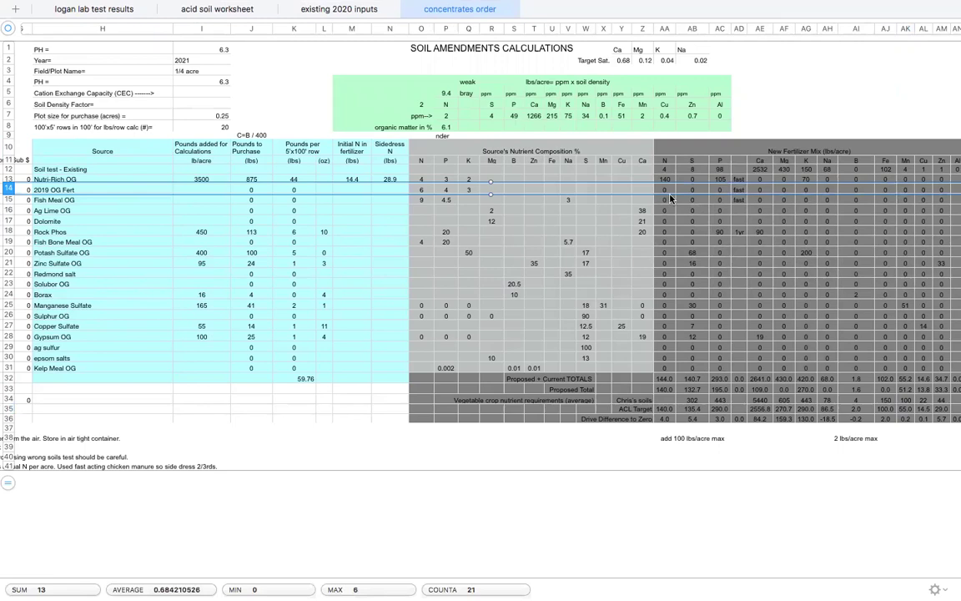
left_click(190, 193)
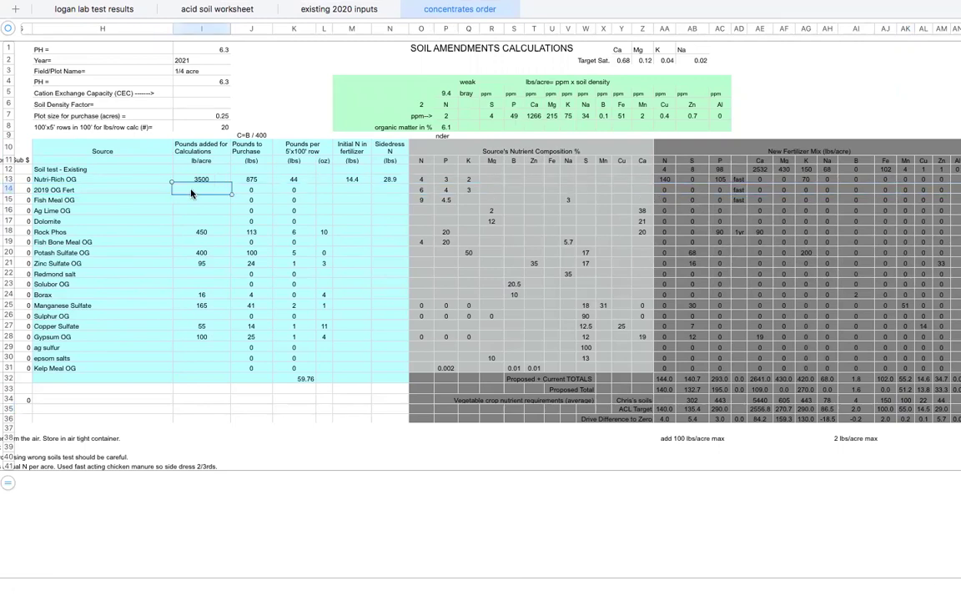
type("1")
key("Return")
Format the N, S and P results of the 2019 OG Fert row in the New Fertilizer Mix with two decimals.
left_click(666, 191)
key("shift+Right")
key("shift+Right")
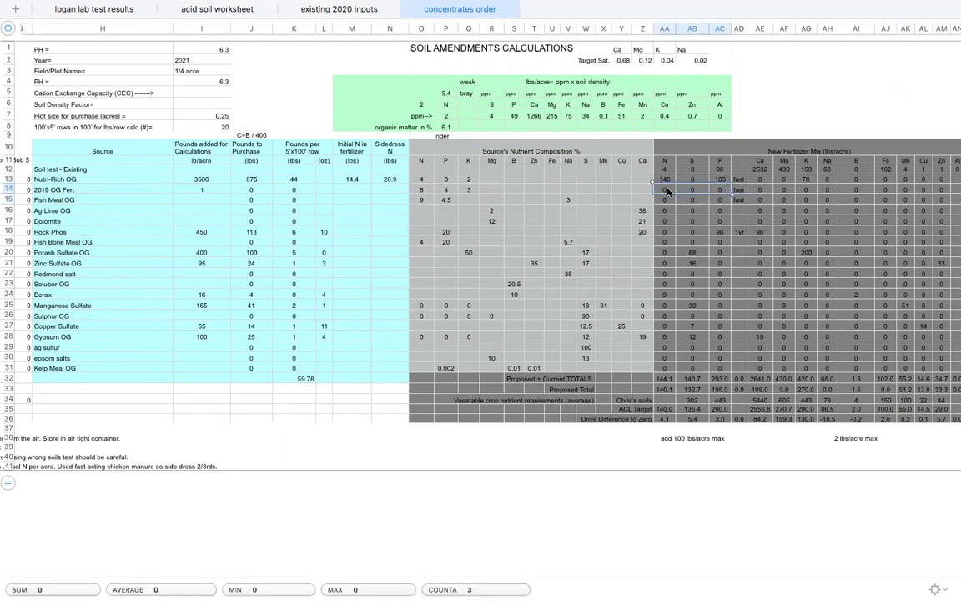
key("super+alt+i")
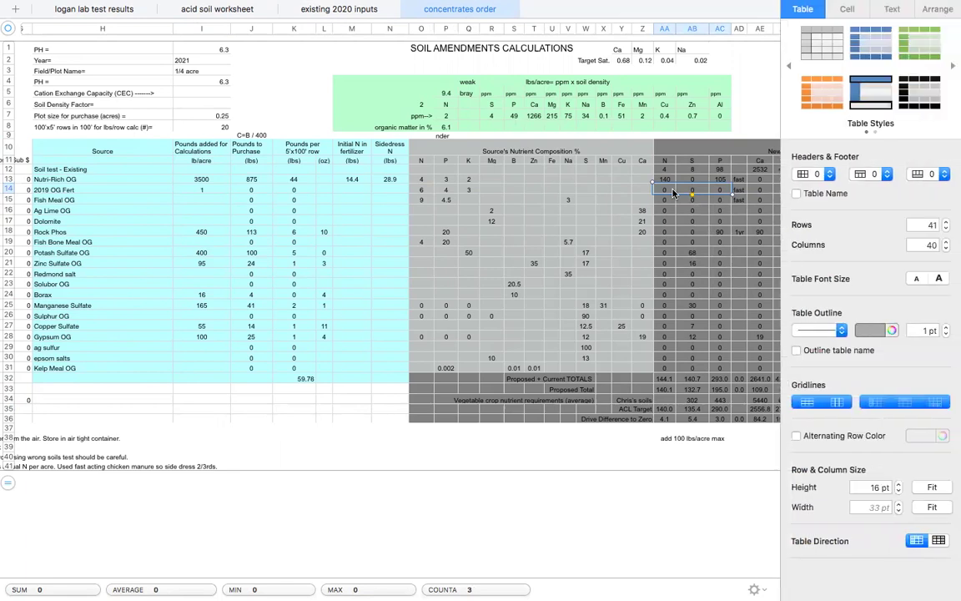
left_click(849, 9)
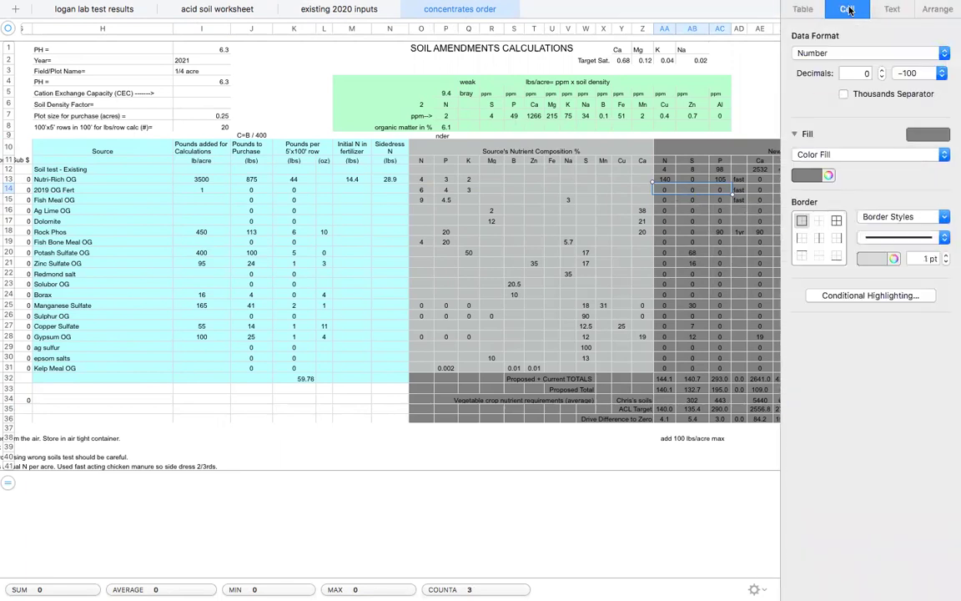
left_click(889, 9)
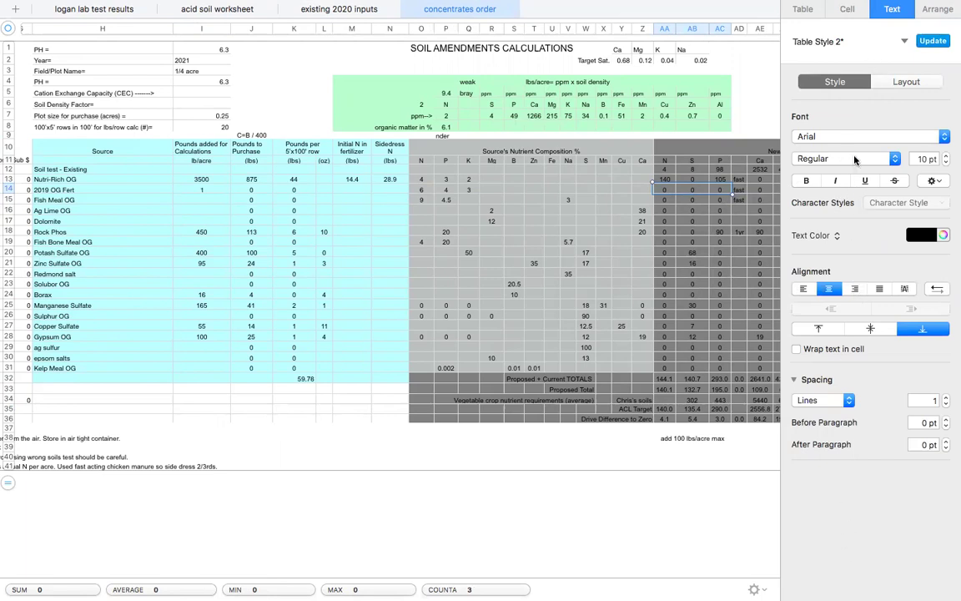
left_click(857, 10)
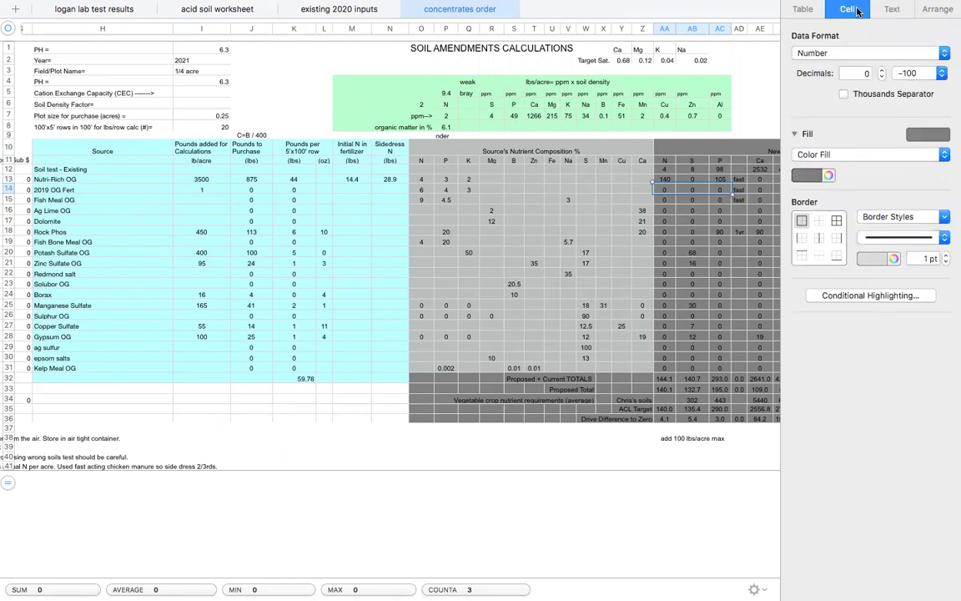
left_click(881, 71)
left_click(881, 71)
key("alt+super+i")
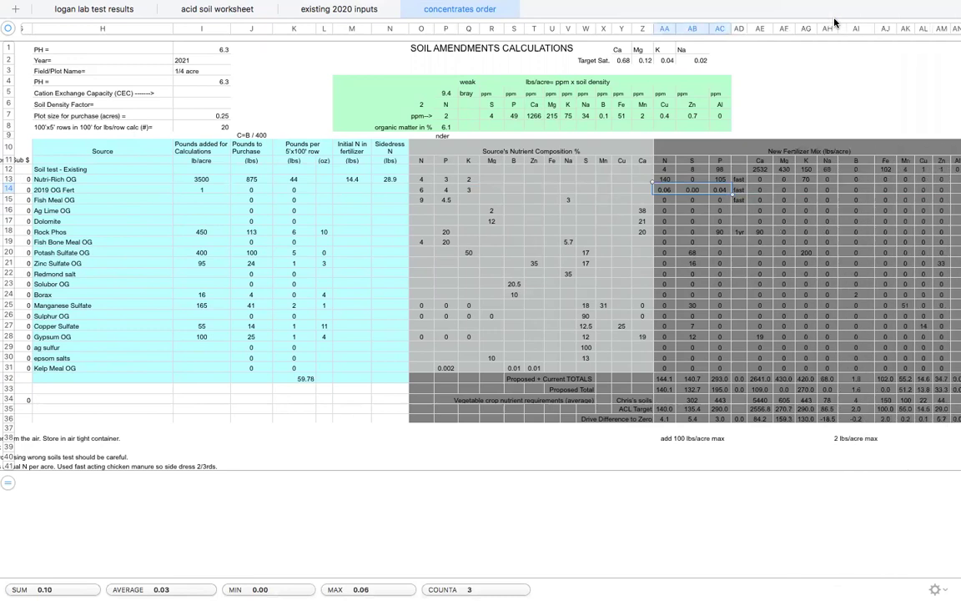
Examine the N, S, P and K formulas of the 2019 OG Fert row in the New Fertilizer Mix section.
left_click(666, 191)
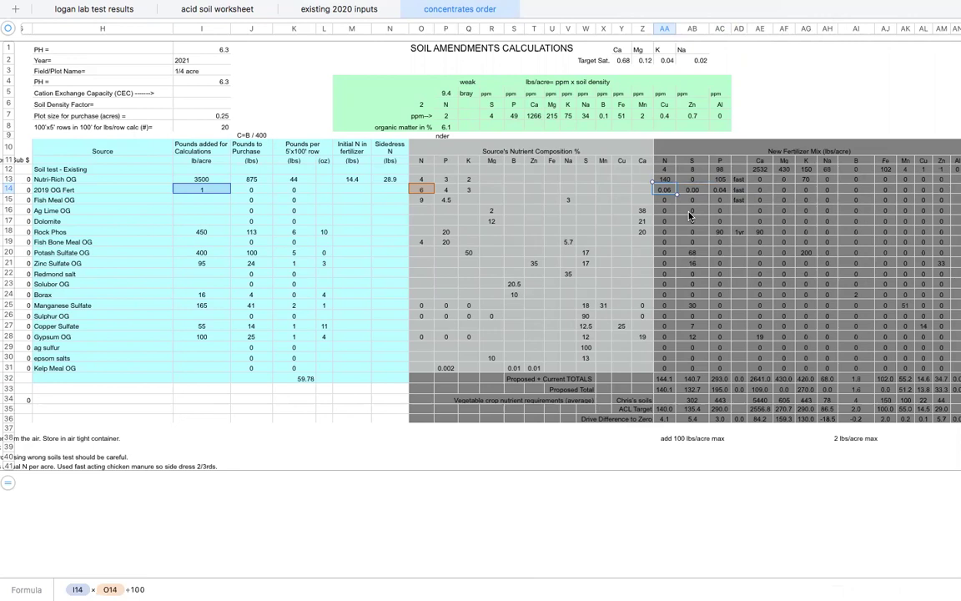
key("Right")
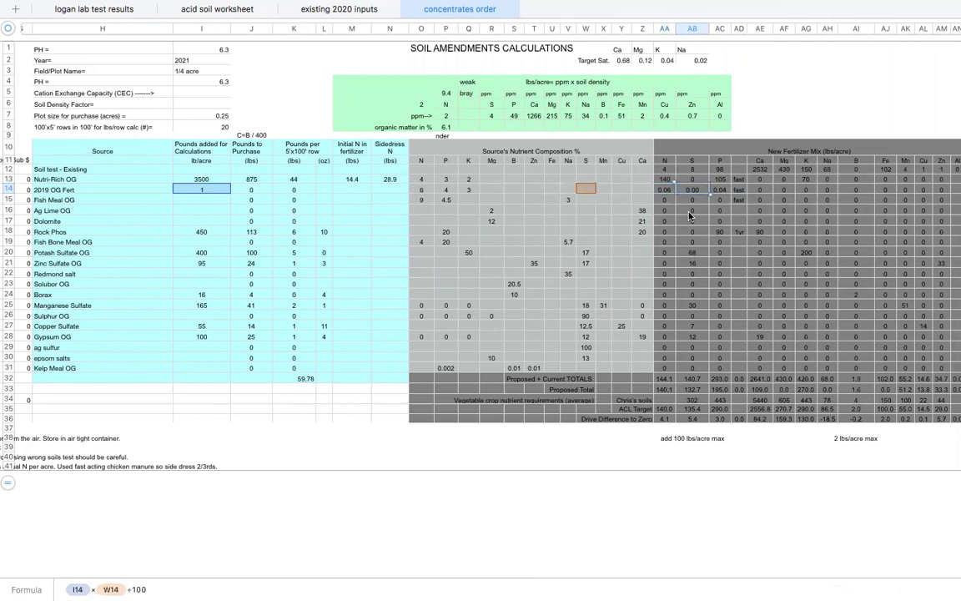
key("Left")
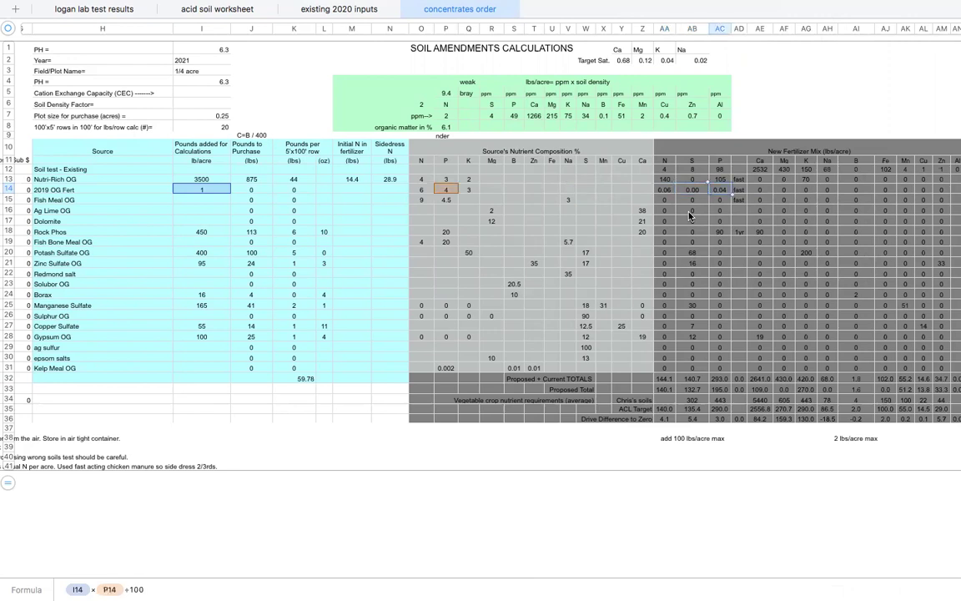
key("Right")
key("Right")
key("Right")
key("Right")
key("Right")
key("Right")
key("Right")
key("Left")
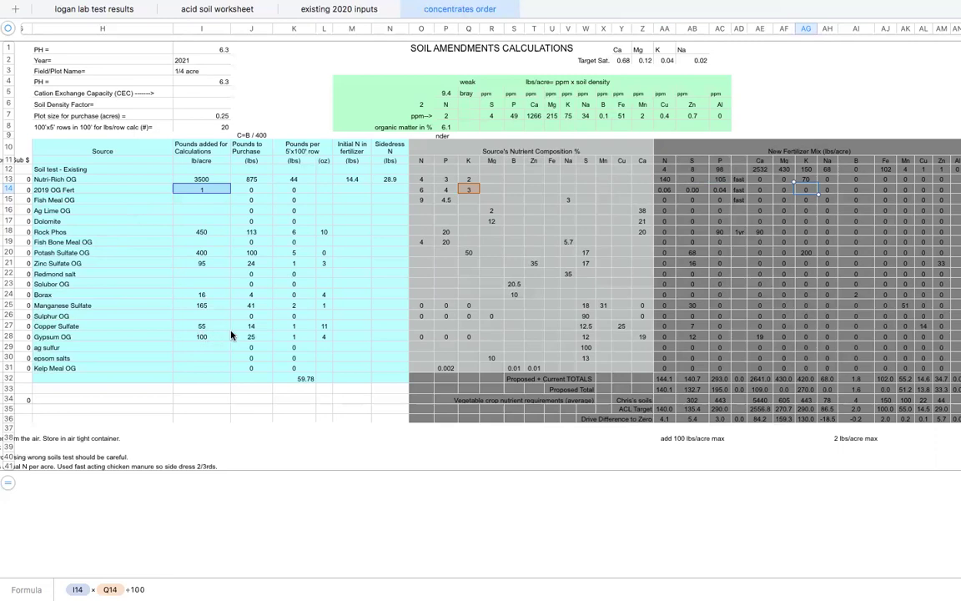
scroll(231, 335, "left", 3)
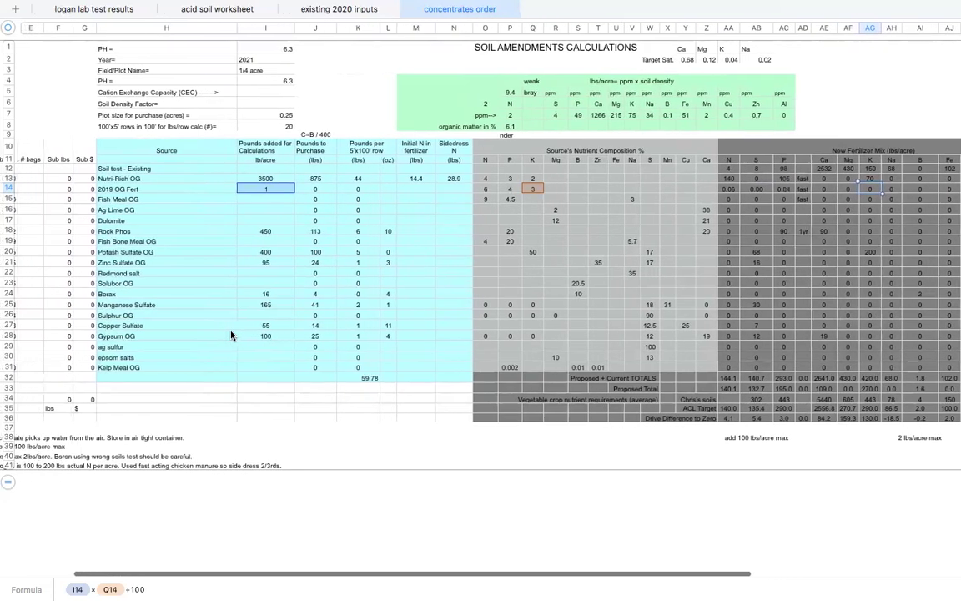
scroll(231, 335, "left", 4)
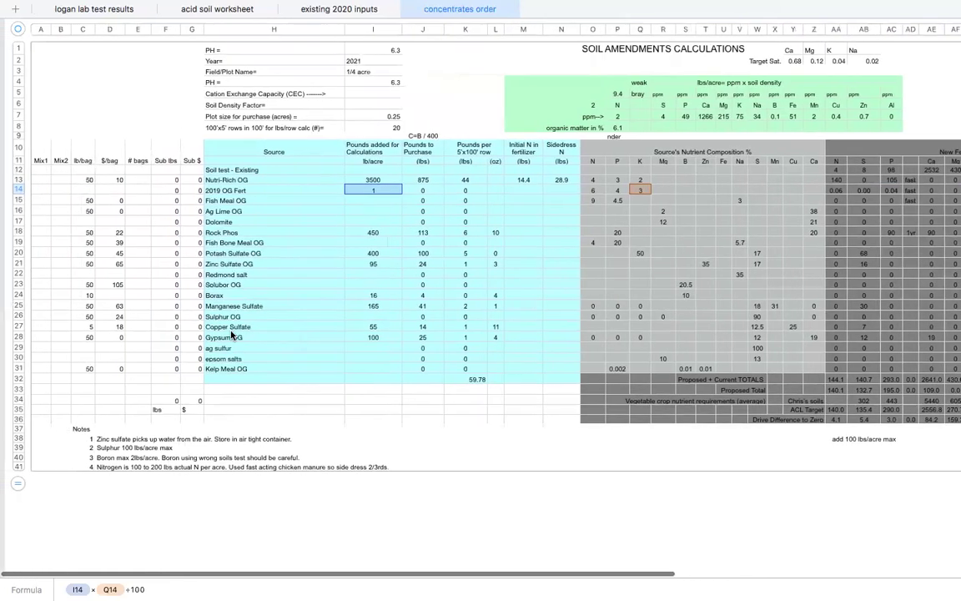